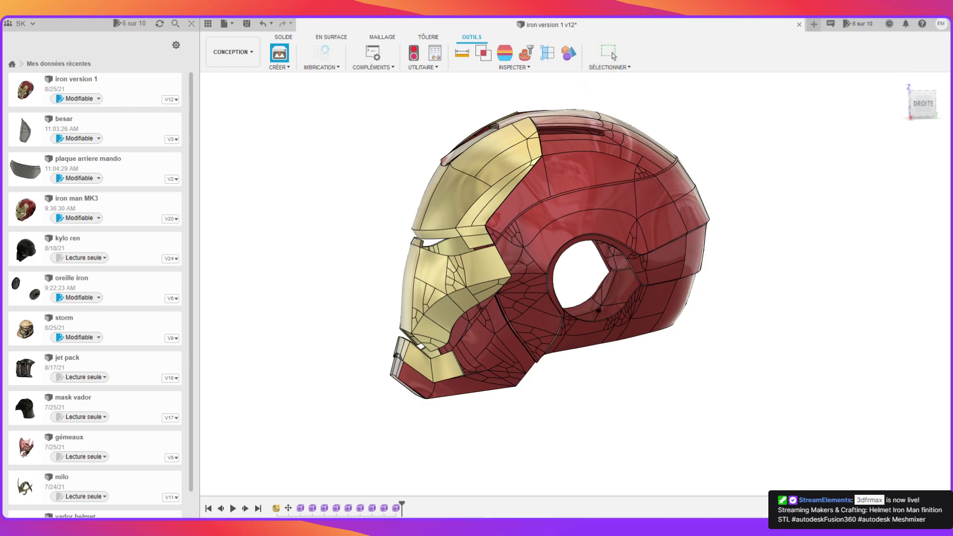
- Hide the gold faceplate and other bodies, then orbit around the red helmet shell
{"action": "scroll", "coordinate": [390, 273], "scroll_direction": "down", "scroll_amount": 2}
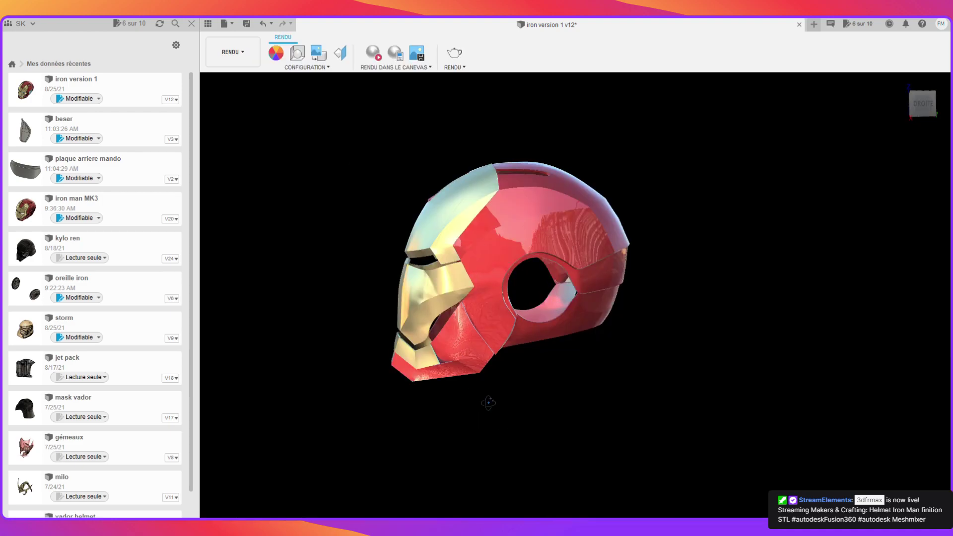
{"action": "mouse_move", "coordinate": [489, 403]}
{"action": "middle_mouse_down", "text": "shift"}
{"action": "mouse_move", "coordinate": [529, 408]}
{"action": "mouse_move", "coordinate": [304, 197]}
{"action": "middle_mouse_up", "text": "shift"}
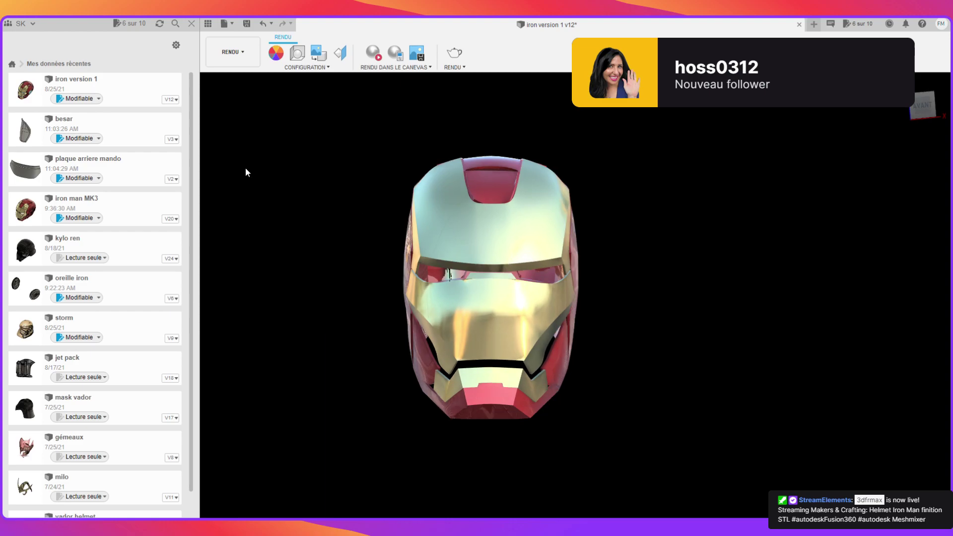
{"action": "key", "text": "v"}
{"action": "key", "text": "v"}
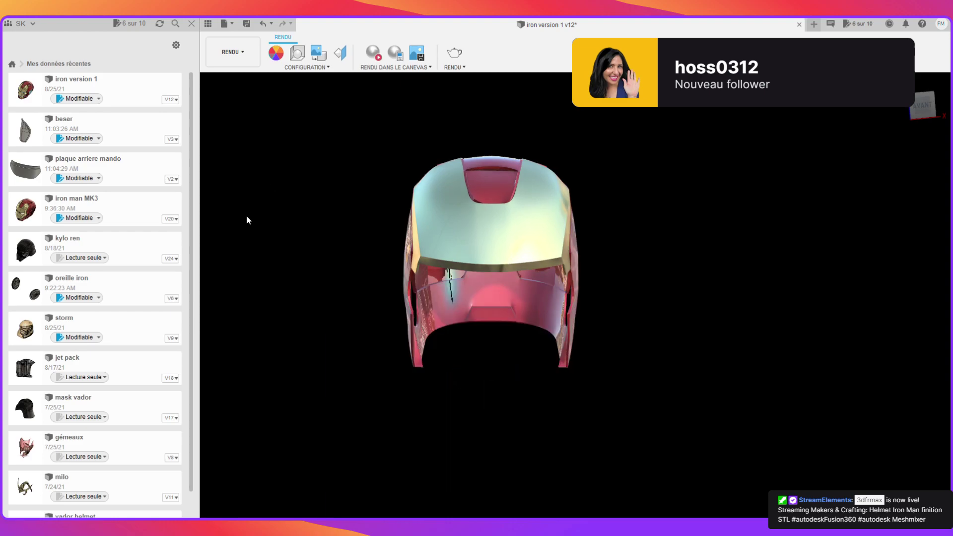
{"action": "key", "text": "v"}
{"action": "key", "text": "v"}
{"action": "mouse_move", "coordinate": [539, 516]}
{"action": "middle_mouse_down", "text": "shift"}
{"action": "mouse_move", "coordinate": [263, 225]}
{"action": "mouse_move", "coordinate": [313, 236]}
{"action": "middle_mouse_up", "text": "shift"}
{"action": "middle_click_drag", "start_coordinate": [253, 222], "coordinate": [563, 248], "text": "shift"}
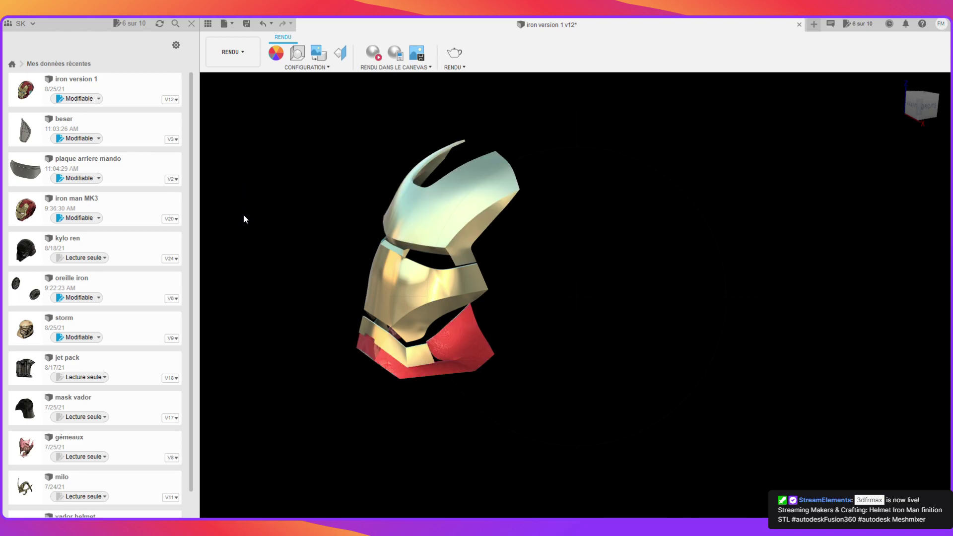
{"action": "mouse_move", "coordinate": [319, 246]}
{"action": "middle_mouse_down", "text": "shift"}
{"action": "mouse_move", "coordinate": [432, 243]}
{"action": "mouse_move", "coordinate": [573, 135]}
{"action": "mouse_move", "coordinate": [549, 132]}
{"action": "mouse_move", "coordinate": [504, 153]}
{"action": "mouse_move", "coordinate": [436, 142]}
{"action": "mouse_move", "coordinate": [383, 118]}
{"action": "middle_mouse_up", "text": "shift"}
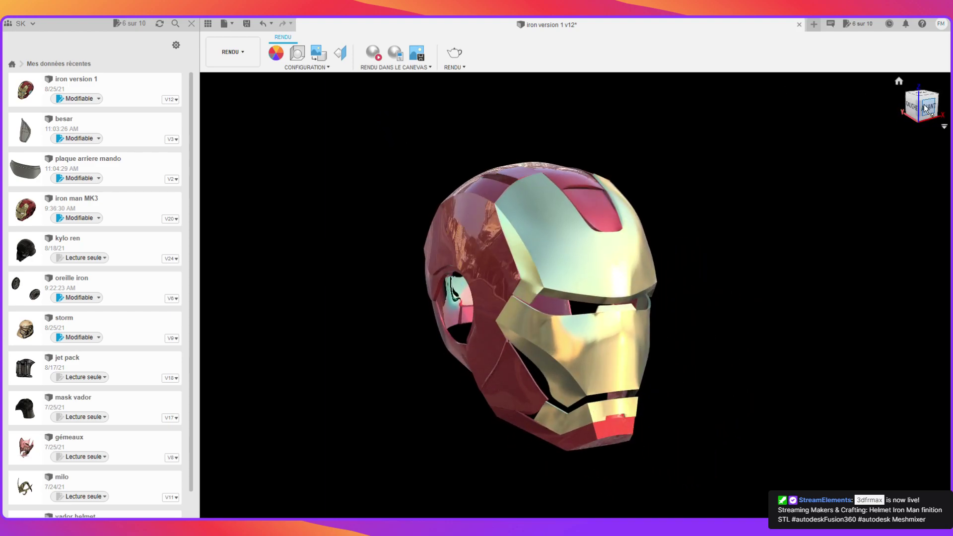
- Step the ViewCube around the helmet: front, right, back, left, and back to front
{"action": "left_click", "coordinate": [925, 108]}
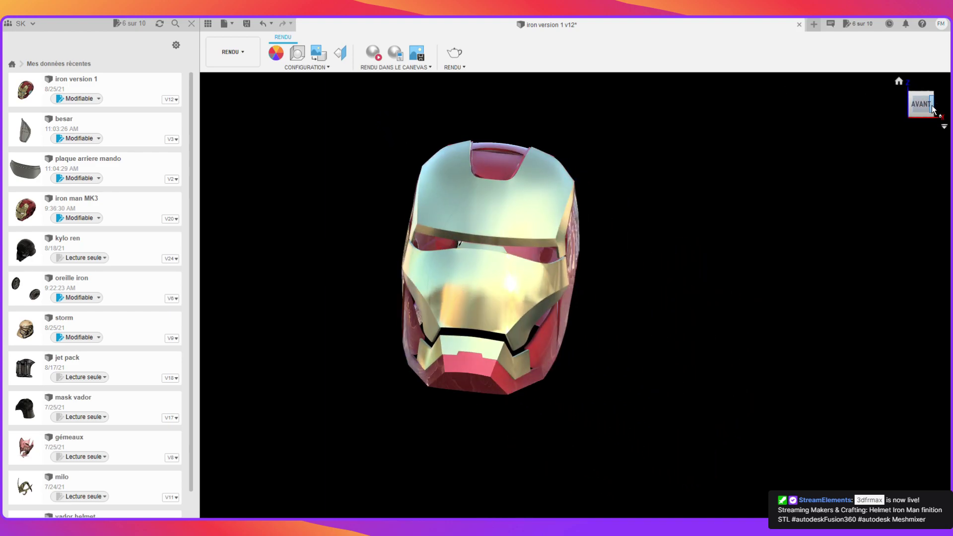
{"action": "left_click", "coordinate": [933, 109]}
{"action": "left_click", "coordinate": [933, 110]}
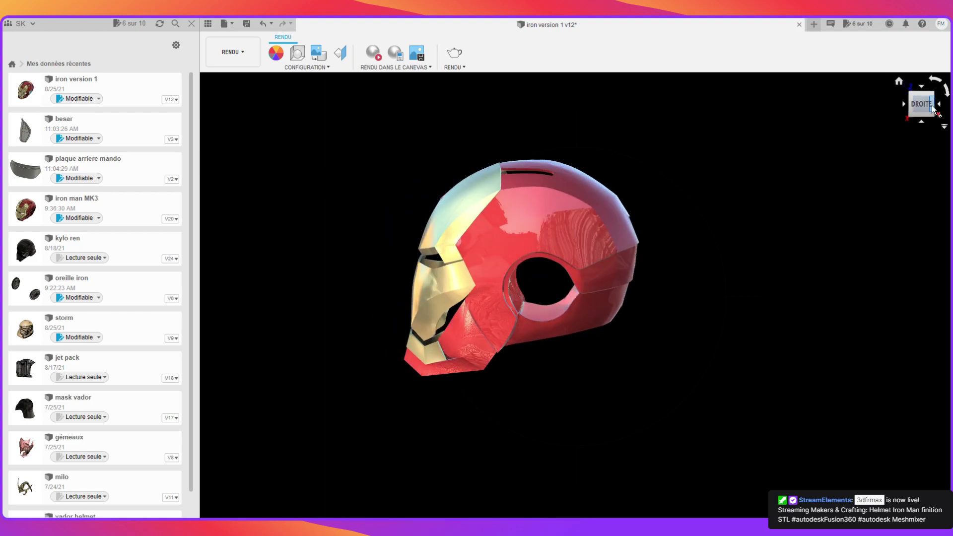
{"action": "left_click", "coordinate": [934, 109]}
{"action": "left_click", "coordinate": [930, 109]}
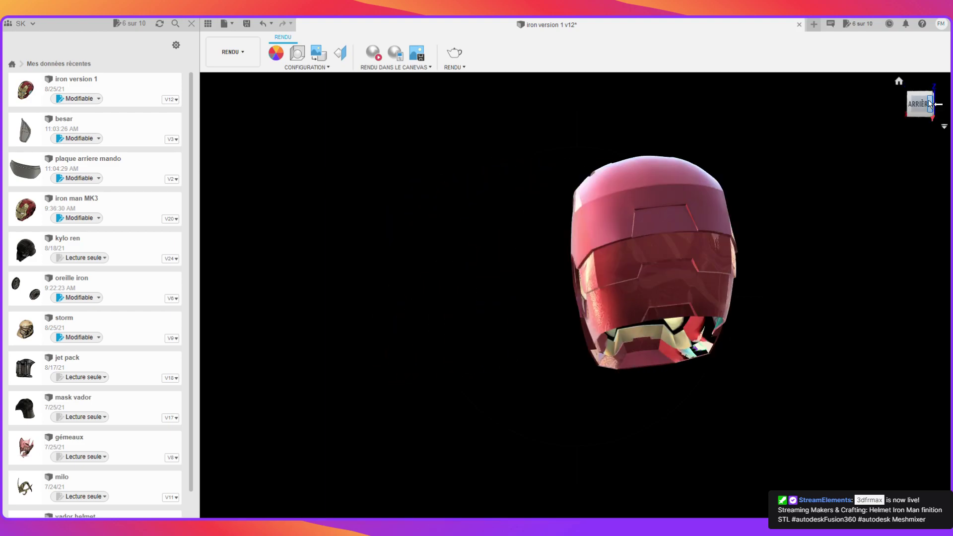
{"action": "left_click", "coordinate": [931, 107]}
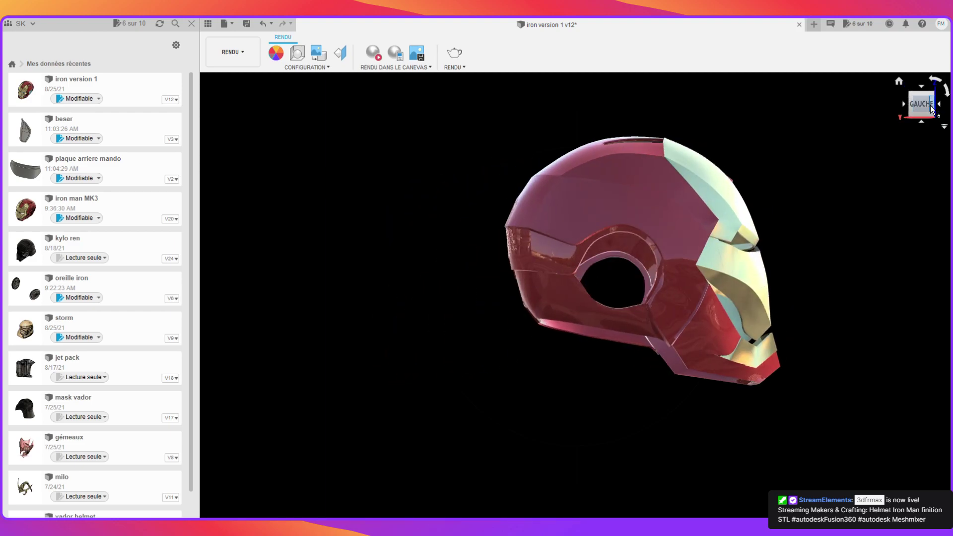
{"action": "left_click", "coordinate": [931, 108]}
{"action": "left_click", "coordinate": [931, 109]}
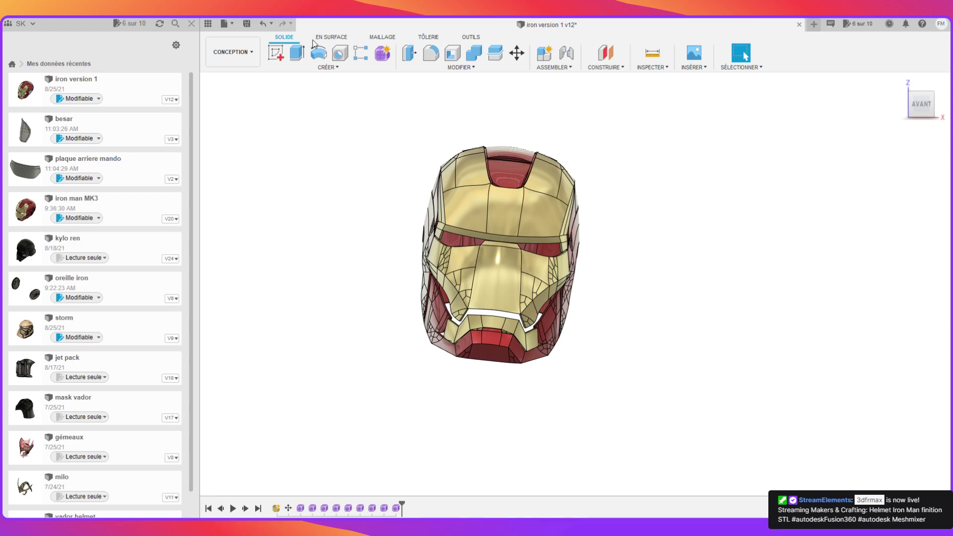
- Launch the 3D Print tool from the OUTILS tab's CRÉER group
{"action": "left_click", "coordinate": [467, 37]}
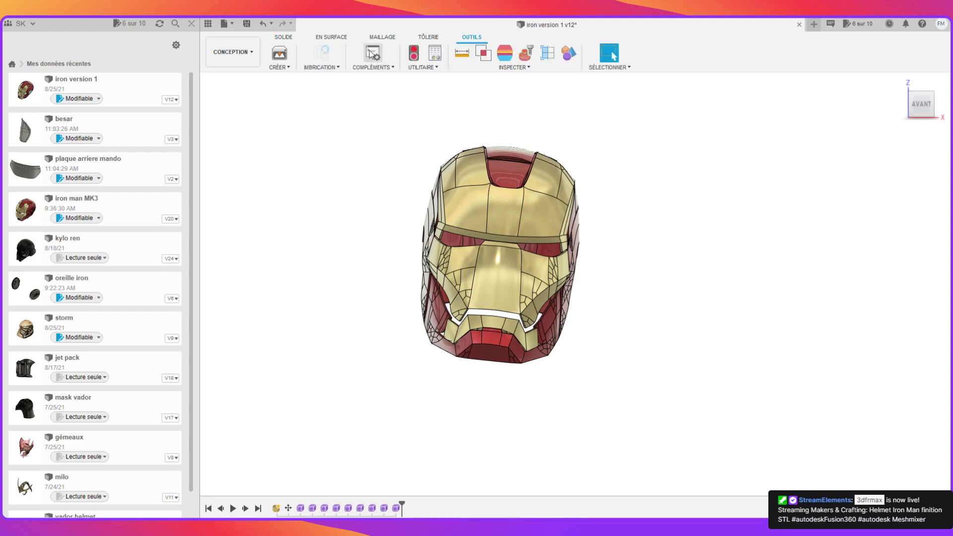
{"action": "left_click", "coordinate": [274, 59]}
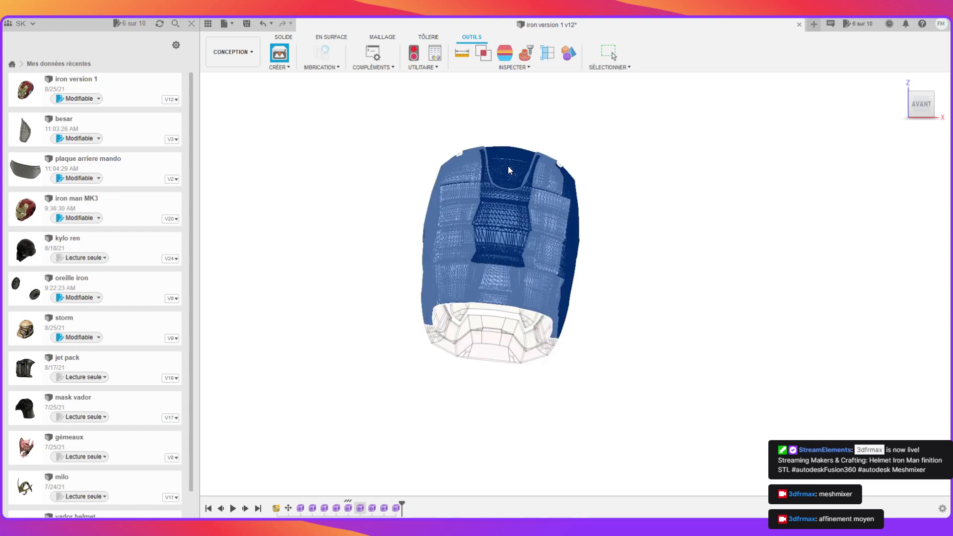
- Orbit to the helmet's right side and confirm the 3D Print output to Meshmixer
{"action": "middle_click_drag", "start_coordinate": [562, 396], "coordinate": [496, 396], "text": "shift"}
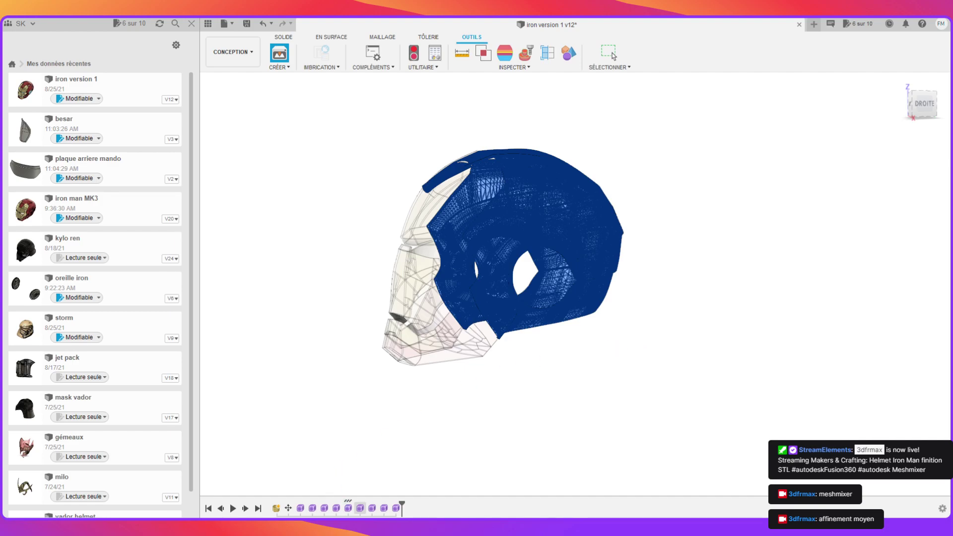
{"action": "key", "text": "Escape"}
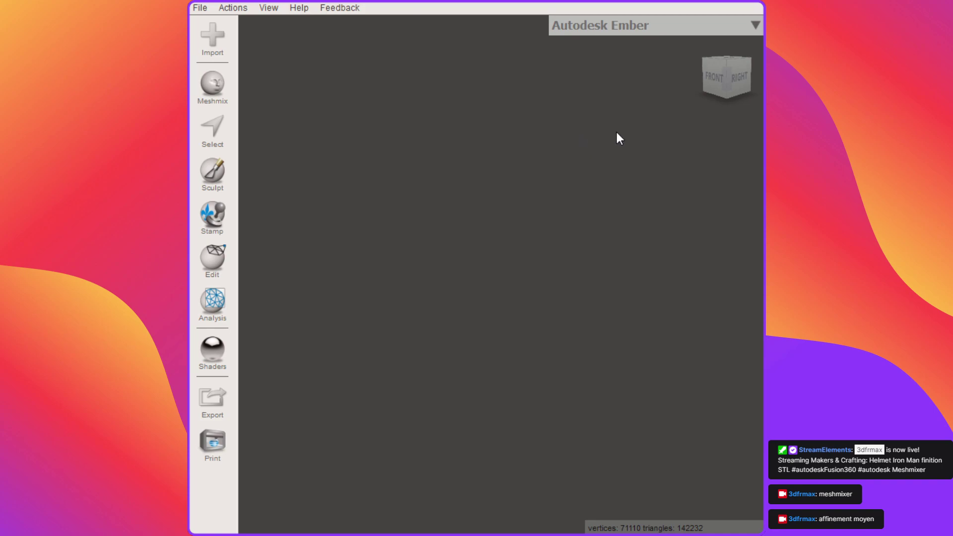
- Inspect the Meshmixer helmet mesh from left, home, front and right views, zooming in
{"action": "mouse_move", "coordinate": [722, 81]}
{"action": "left_mouse_down"}
{"action": "mouse_move", "coordinate": [718, 53]}
{"action": "mouse_move", "coordinate": [745, 77]}
{"action": "left_mouse_up"}
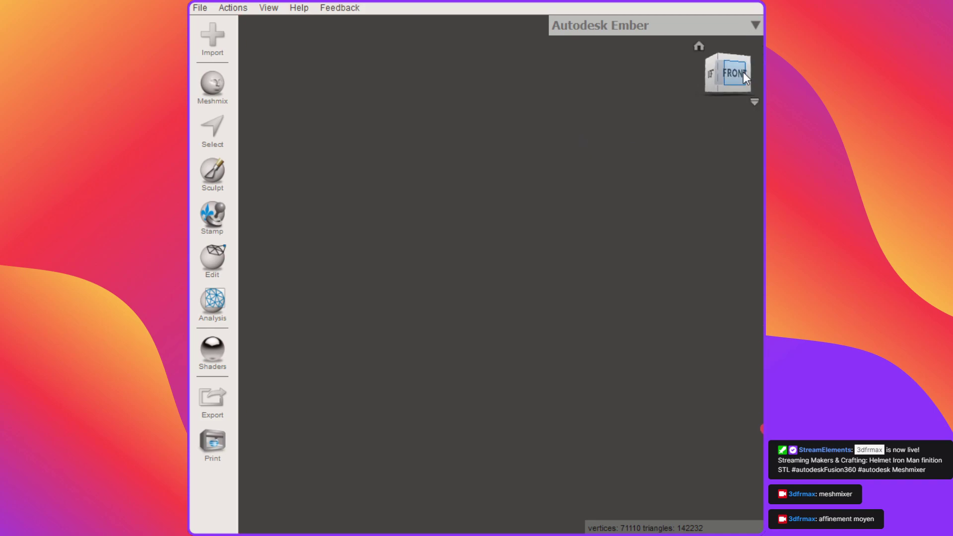
{"action": "left_click", "coordinate": [745, 77]}
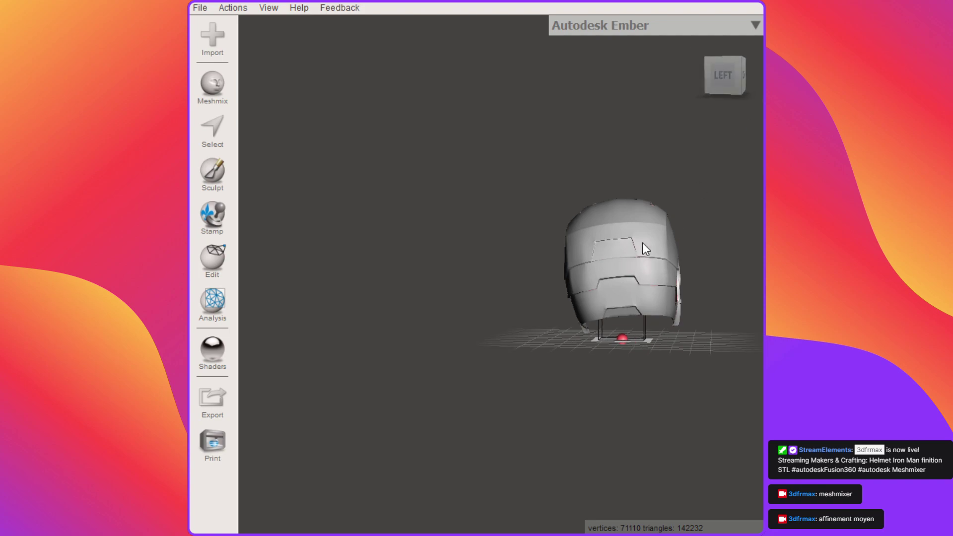
{"action": "scroll", "coordinate": [660, 199], "scroll_direction": "up", "scroll_amount": 3}
{"action": "scroll", "coordinate": [670, 149], "scroll_direction": "up", "scroll_amount": 3}
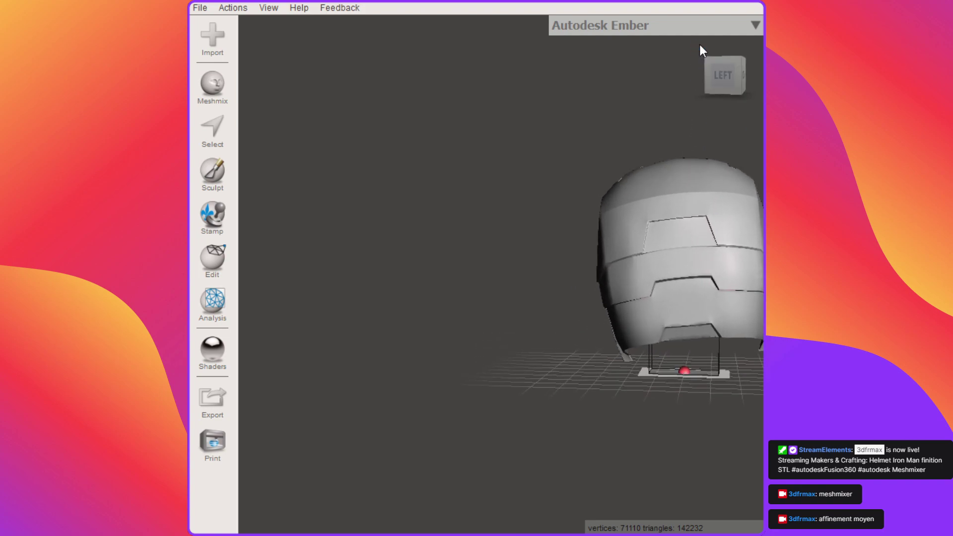
{"action": "left_click", "coordinate": [699, 45]}
{"action": "left_click", "coordinate": [718, 69]}
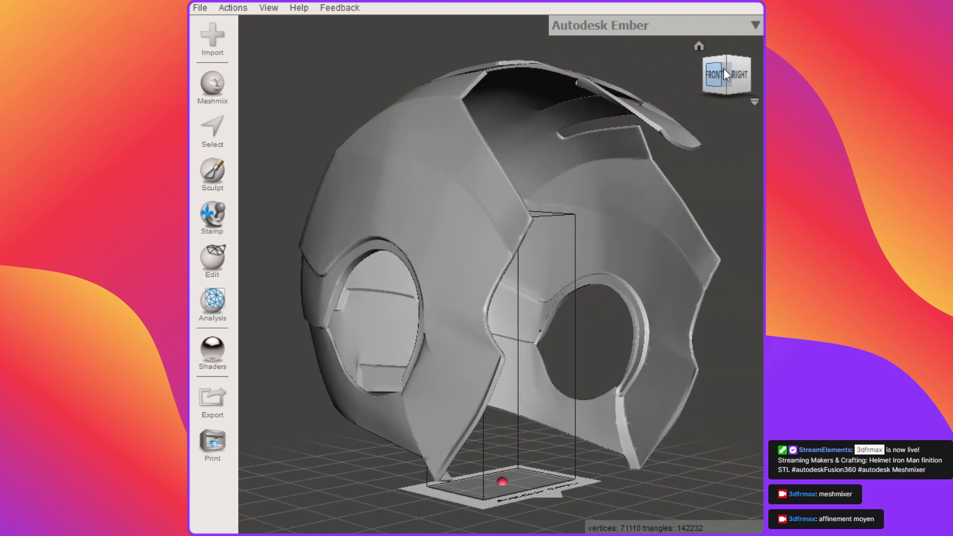
{"action": "left_click", "coordinate": [752, 85]}
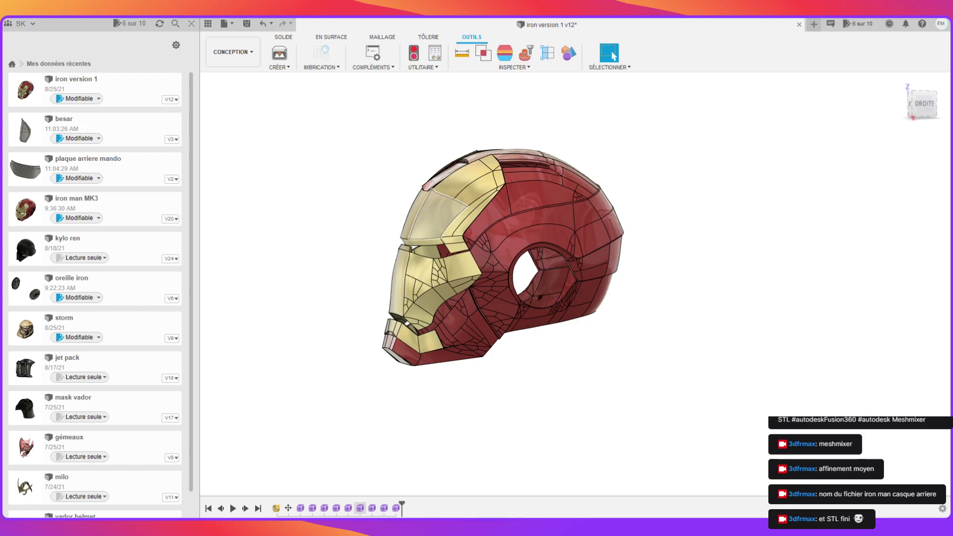
{"action": "left_click", "coordinate": [280, 55]}
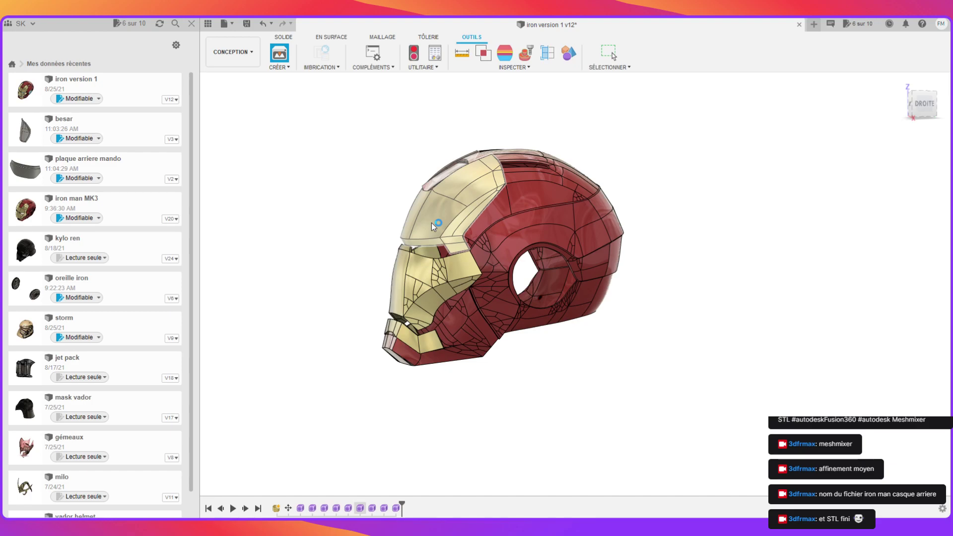
{"action": "left_click", "coordinate": [434, 225]}
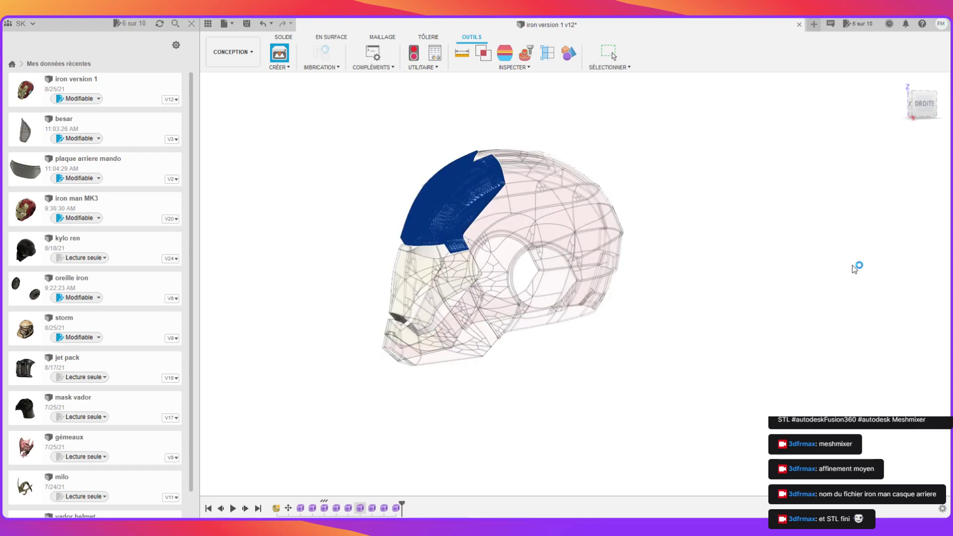
{"action": "key", "text": "Escape"}
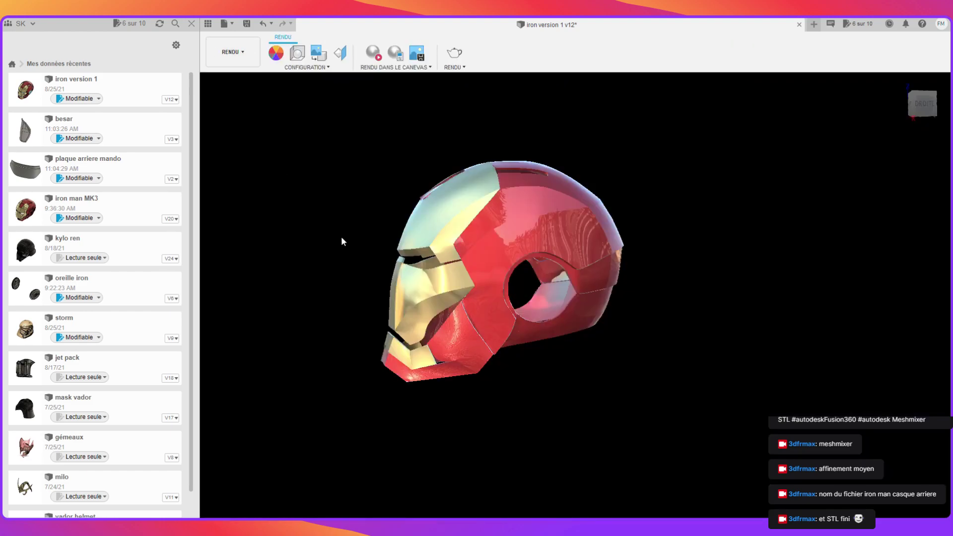
- Orbit the rendered helmet to a front three-quarter view showing the gold faceplate
{"action": "mouse_move", "coordinate": [535, 413]}
{"action": "middle_mouse_down", "text": "shift"}
{"action": "mouse_move", "coordinate": [579, 379]}
{"action": "mouse_move", "coordinate": [603, 387]}
{"action": "mouse_move", "coordinate": [555, 408]}
{"action": "mouse_move", "coordinate": [595, 396]}
{"action": "middle_mouse_up", "text": "shift"}
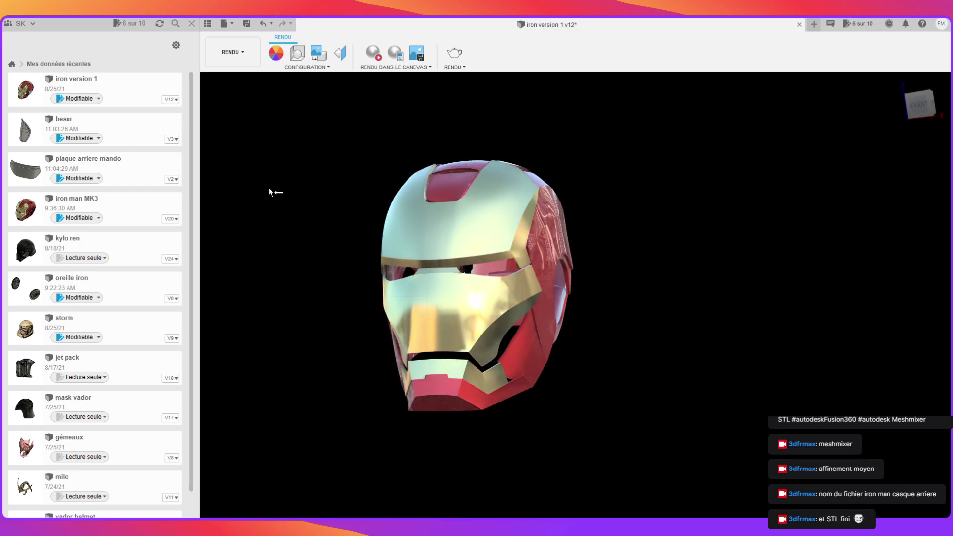